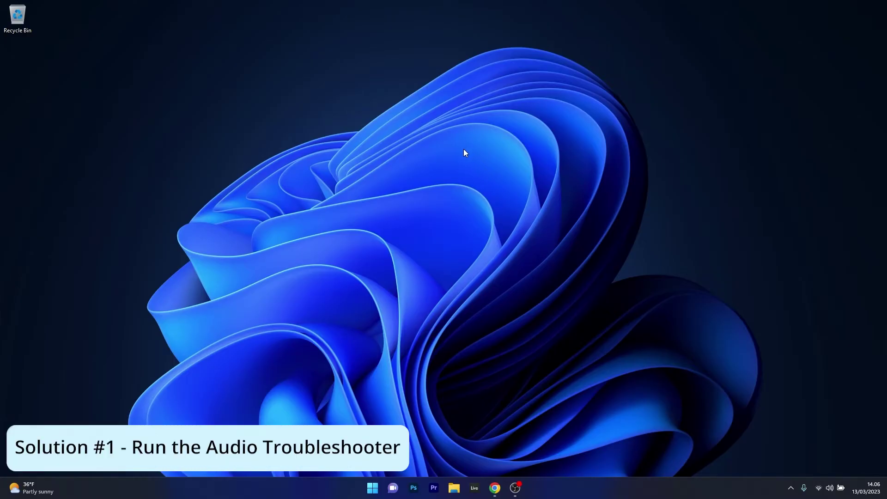
Step: Run the Playing Audio troubleshooter from System > Troubleshoot > Other troubleshooters, then close it
left_click(372, 488)
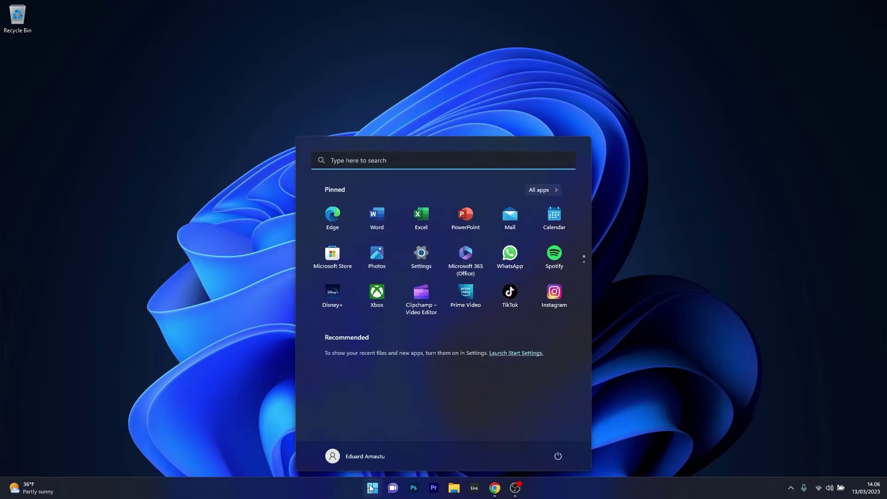
left_click(421, 256)
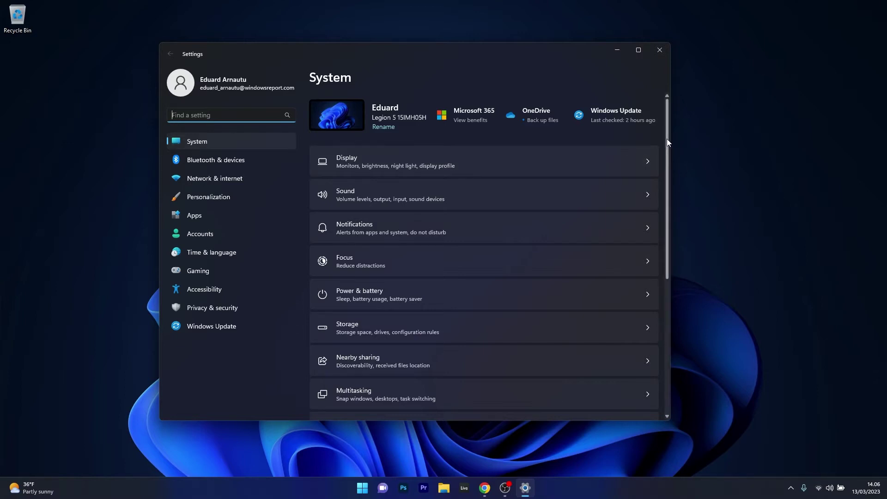
left_click_drag(666, 140, 665, 262)
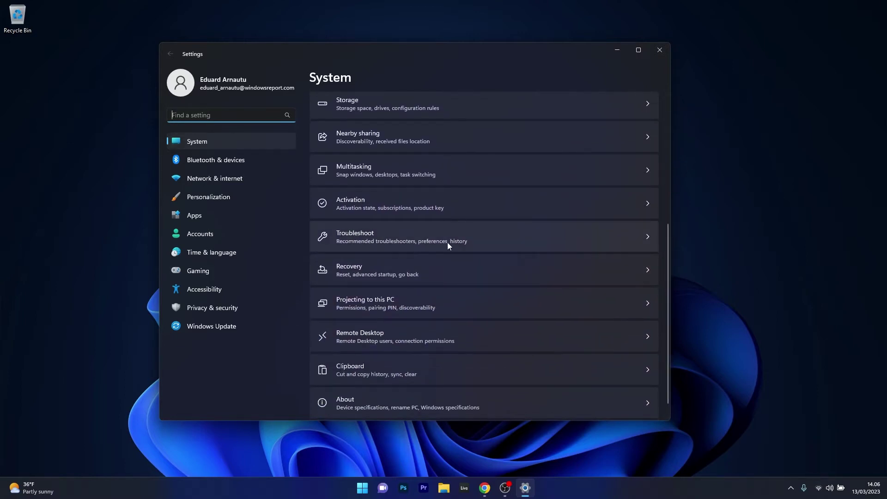
left_click(633, 238)
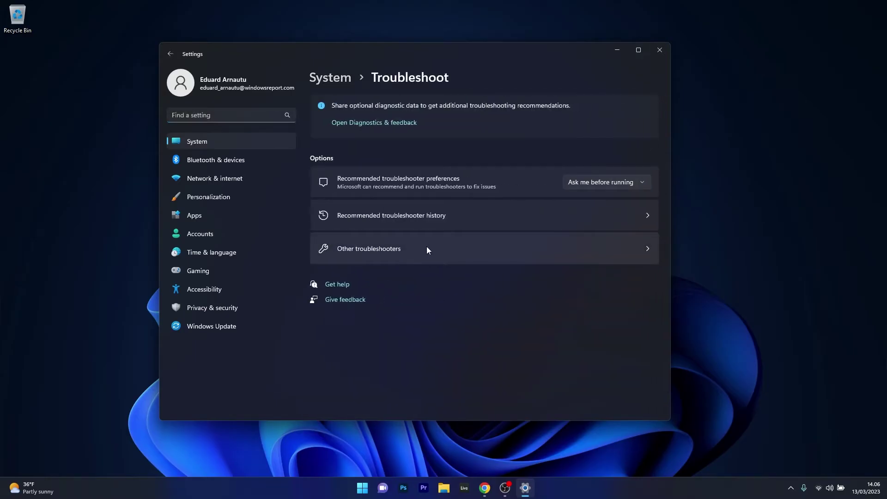
left_click(576, 248)
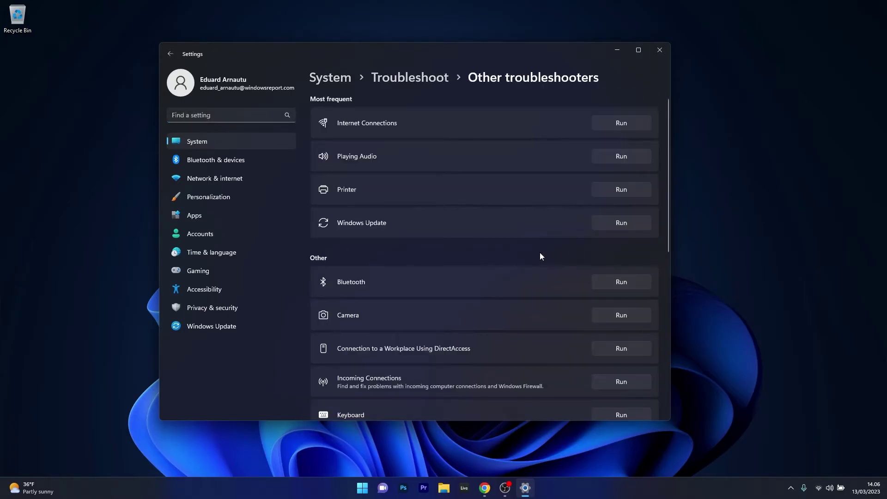
left_click(617, 157)
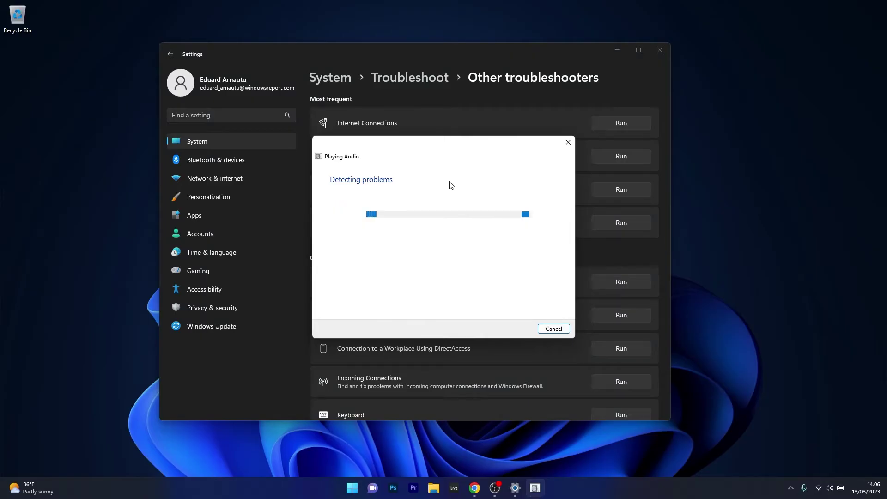
left_click(567, 143)
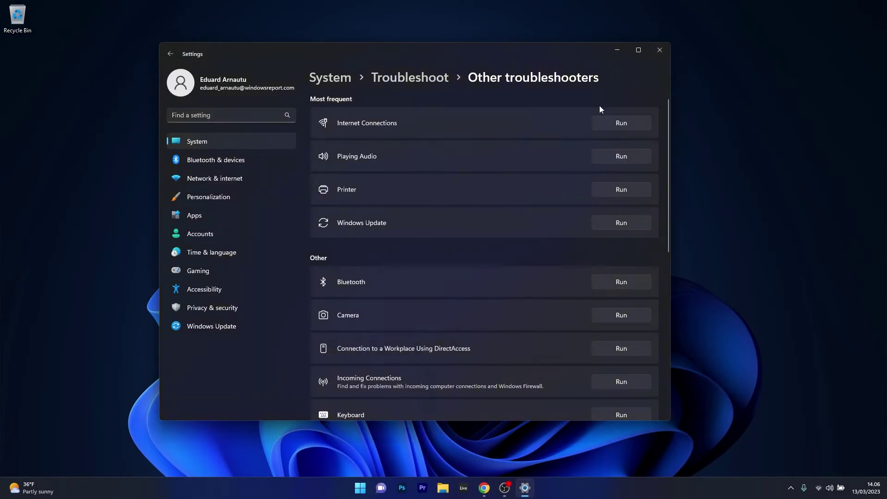
Step: Reopen Settings, confirm System > Sound output is Line (Steinberg UR22), then close Settings
left_click(660, 49)
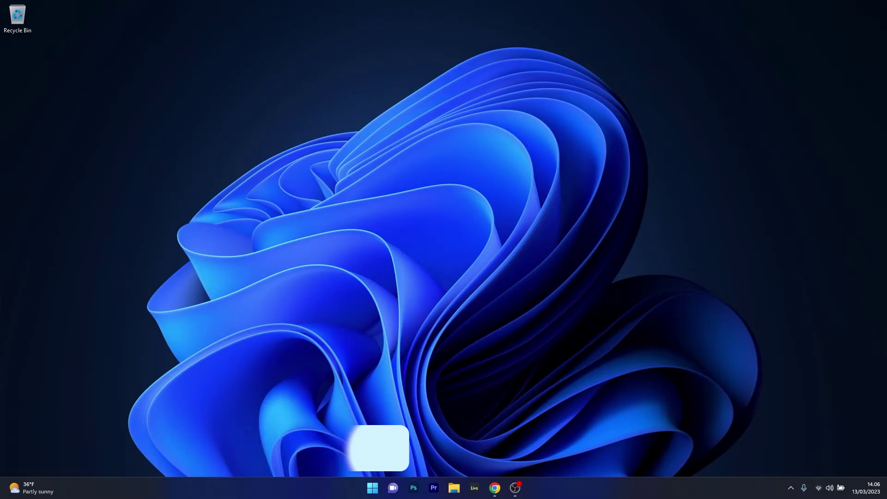
left_click(372, 488)
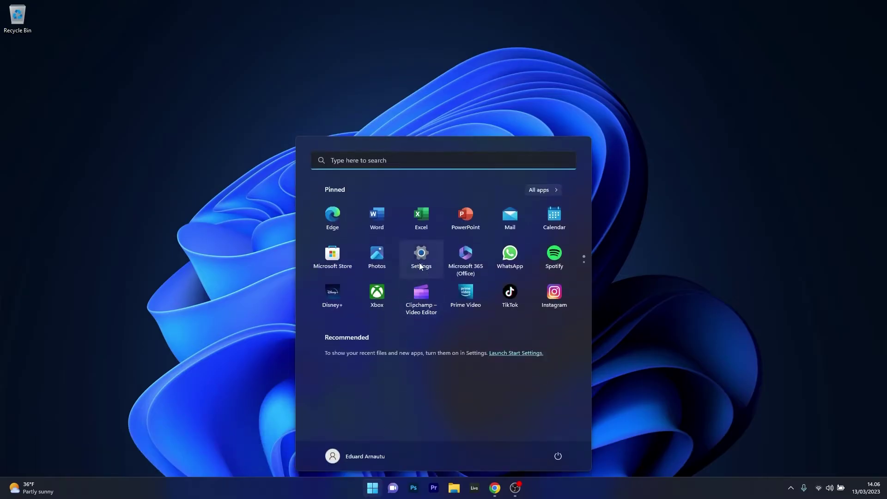
left_click(422, 258)
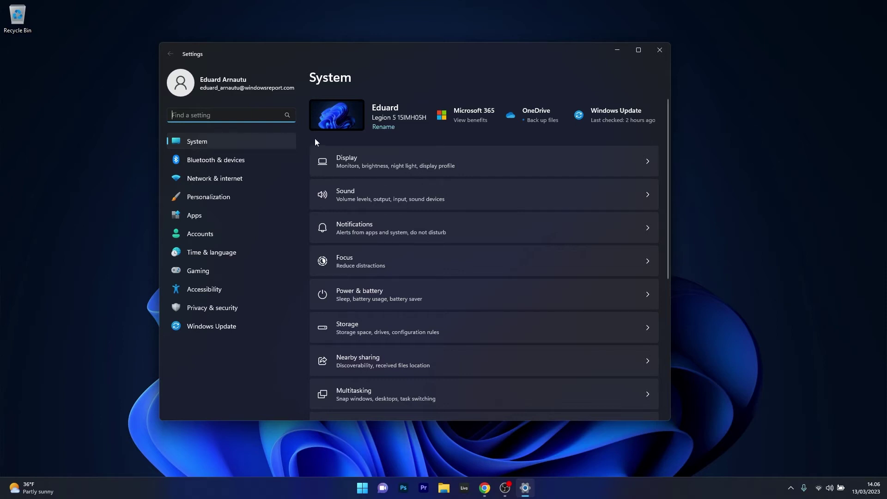
left_click(484, 196)
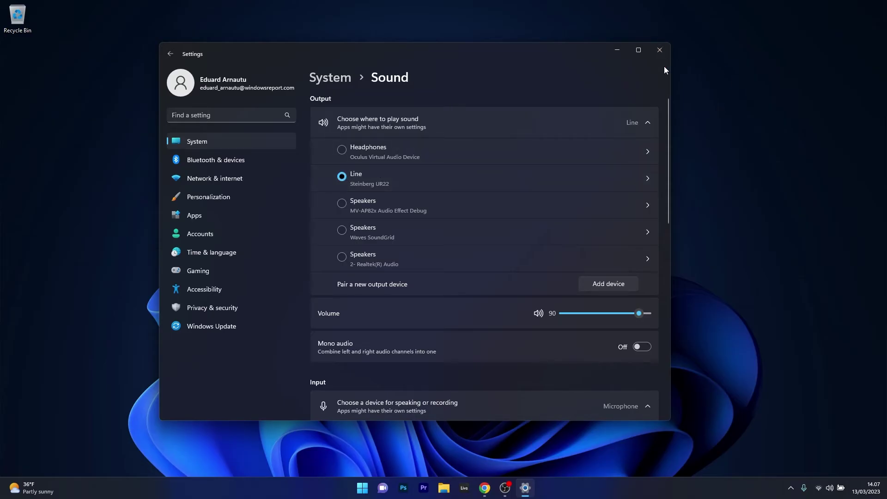
left_click(662, 55)
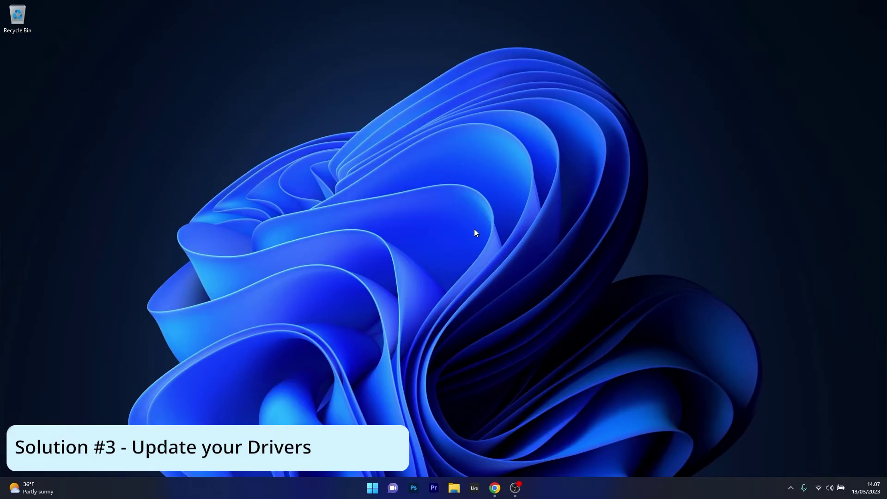
Step: Open Device Manager from the Start right-click menu and expand Audio inputs and outputs
right_click(367, 489)
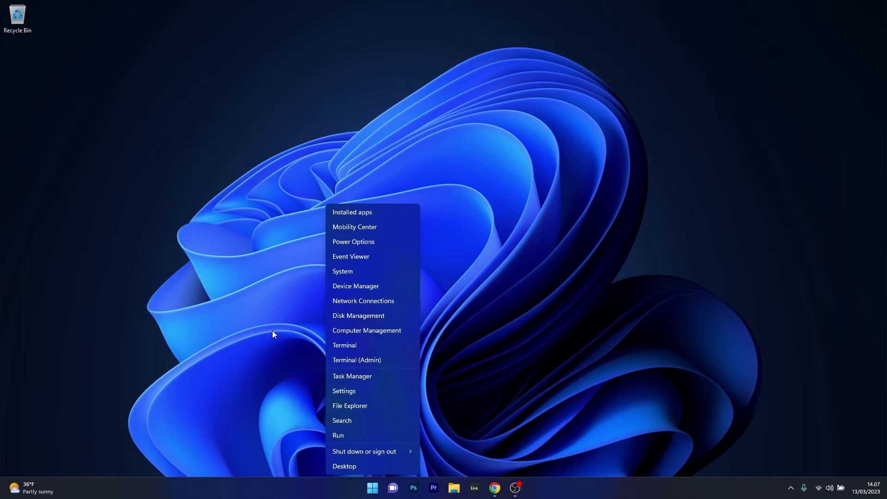
left_click(407, 289)
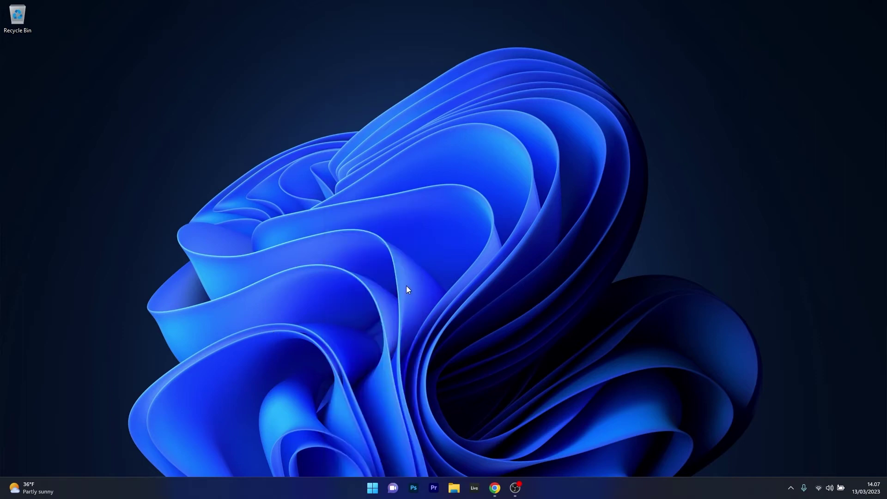
left_click_drag(220, 26, 444, 119)
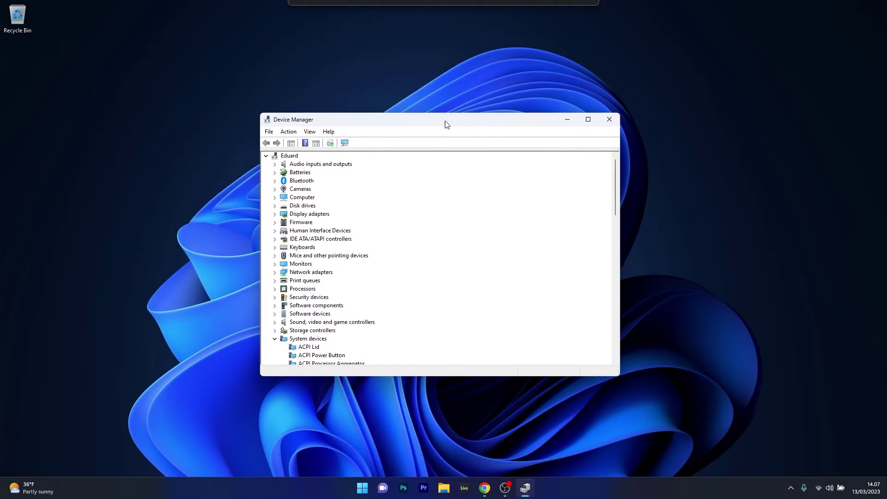
left_click(276, 165)
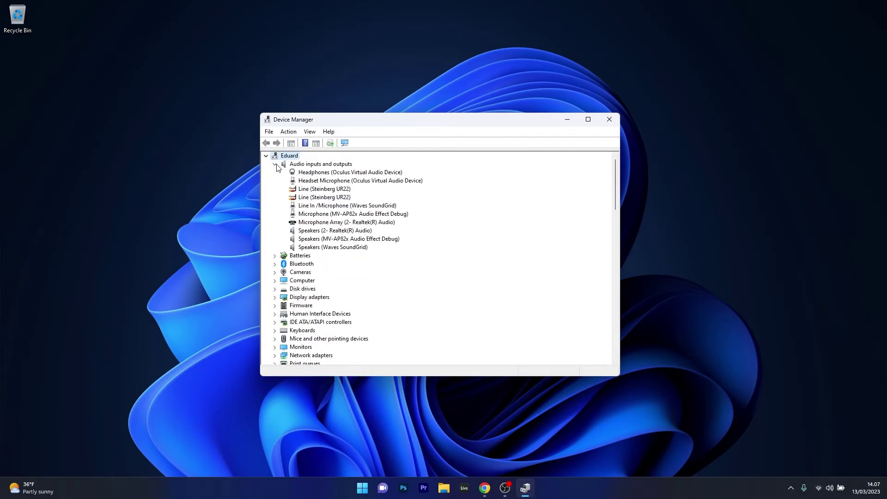
Step: Search automatically for a Line (Steinberg UR22) driver, then close the wizard and Device Manager
right_click(334, 191)
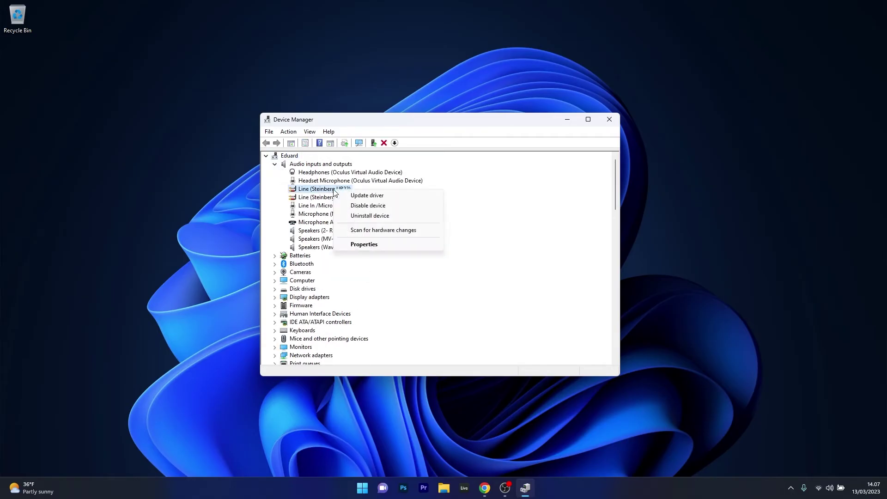
left_click(407, 197)
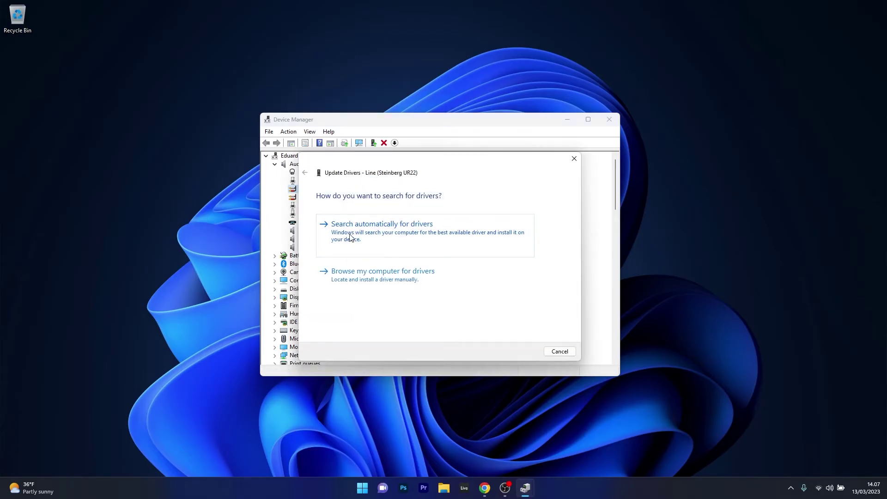
left_click(386, 233)
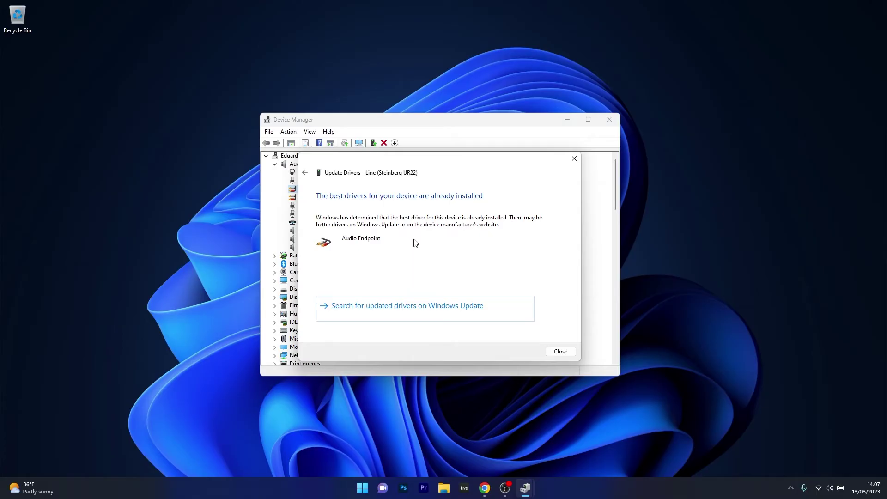
left_click(576, 161)
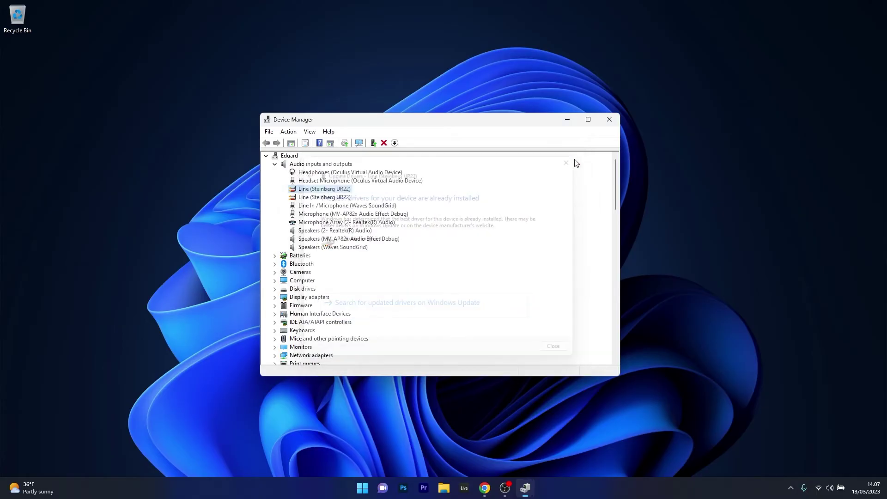
left_click(614, 124)
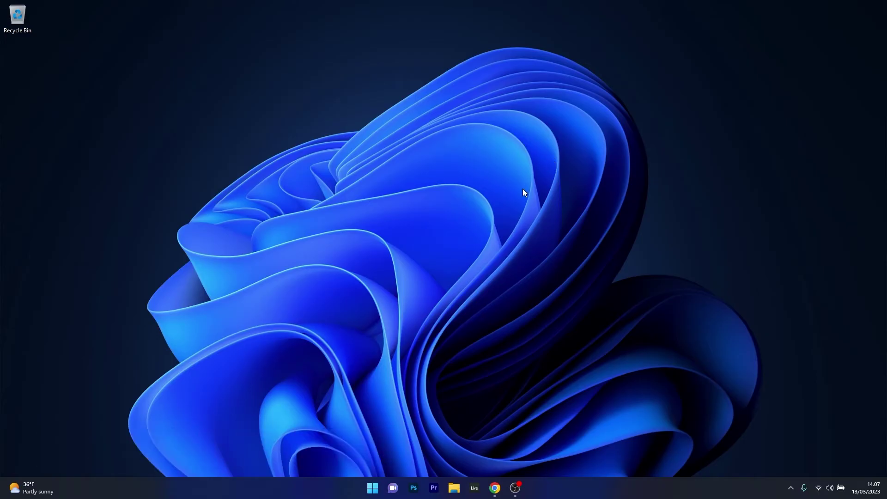
Step: Search 'sound' to open the Sound control panel on its Playback tab
left_click(372, 489)
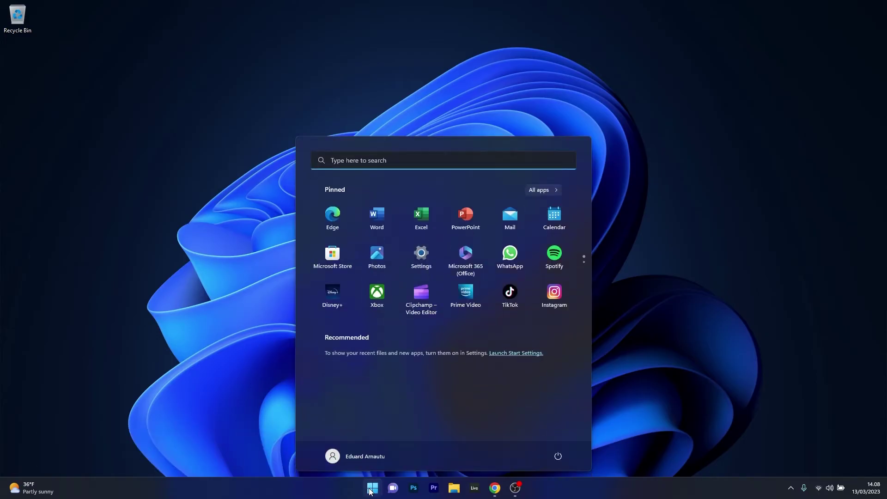
type("sound")
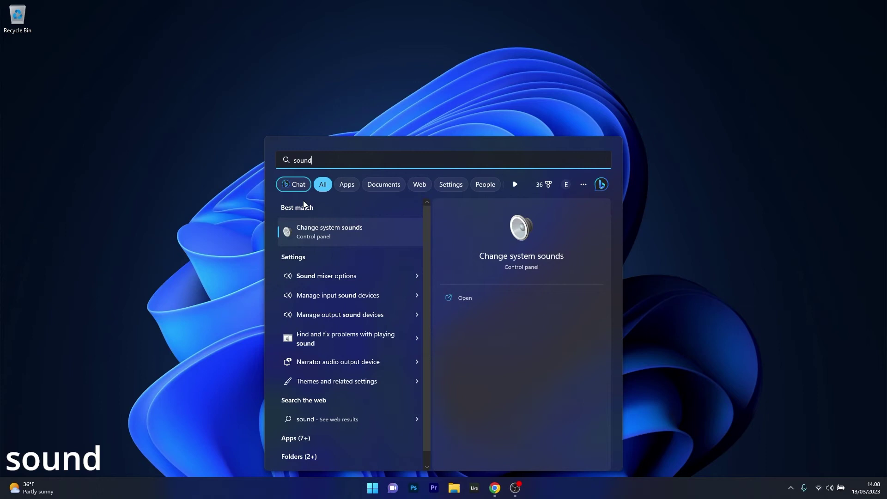
left_click(374, 227)
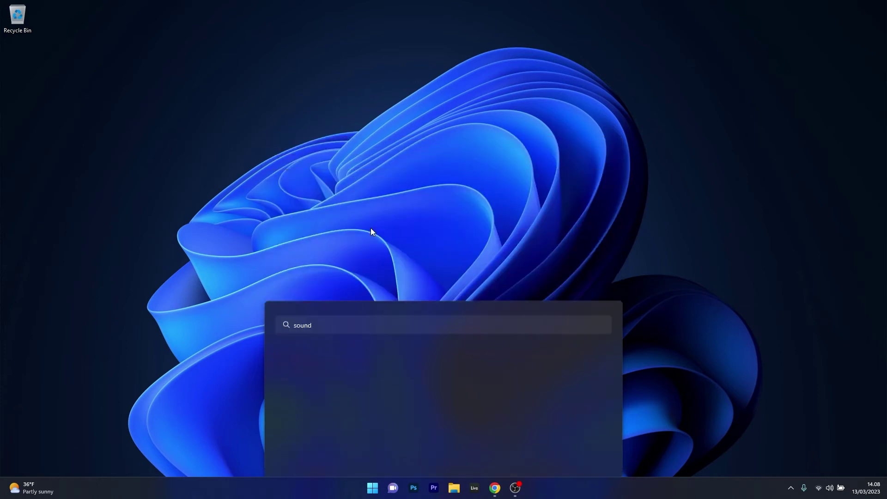
left_click_drag(111, 49, 437, 108)
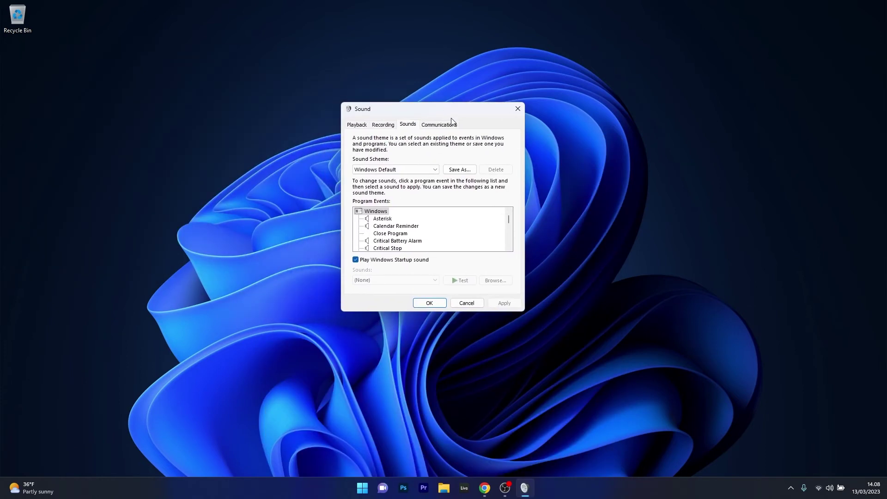
left_click(358, 125)
left_click_drag(511, 166, 511, 233)
Step: Uncheck Enable audio enhancements in Headphones Properties > Advanced, confirm with OK, and close Sound
left_click(425, 208)
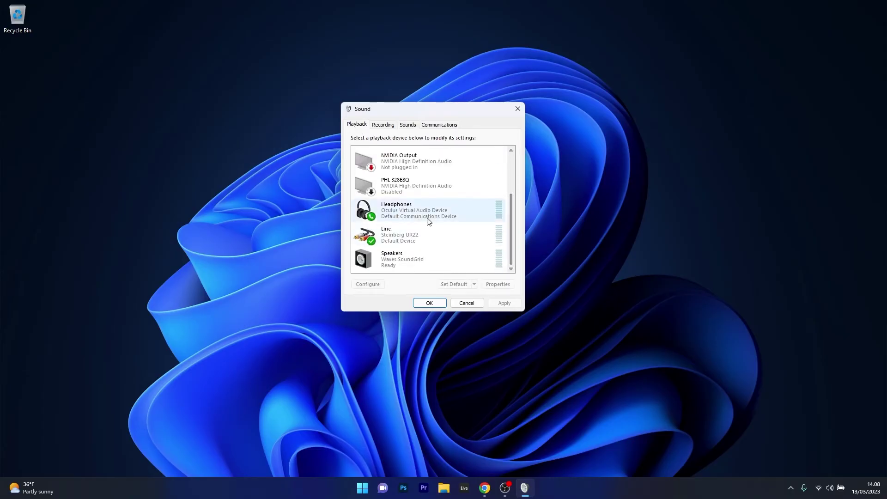
right_click(423, 207)
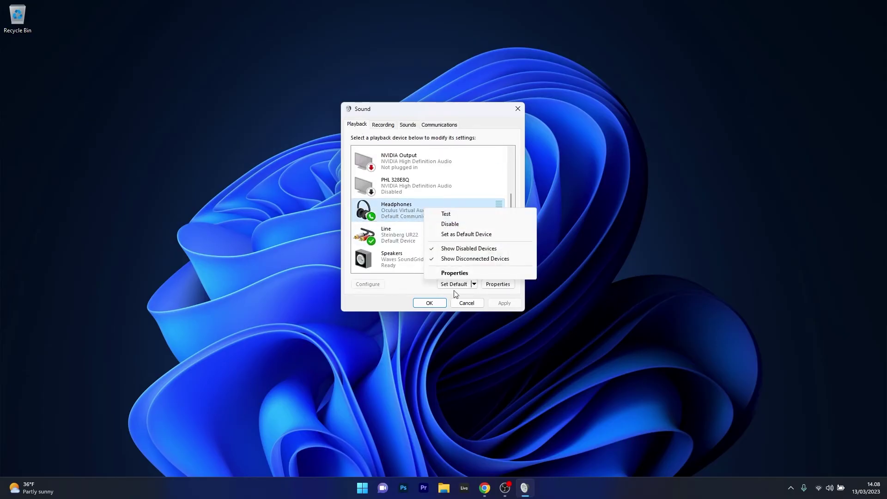
left_click(471, 273)
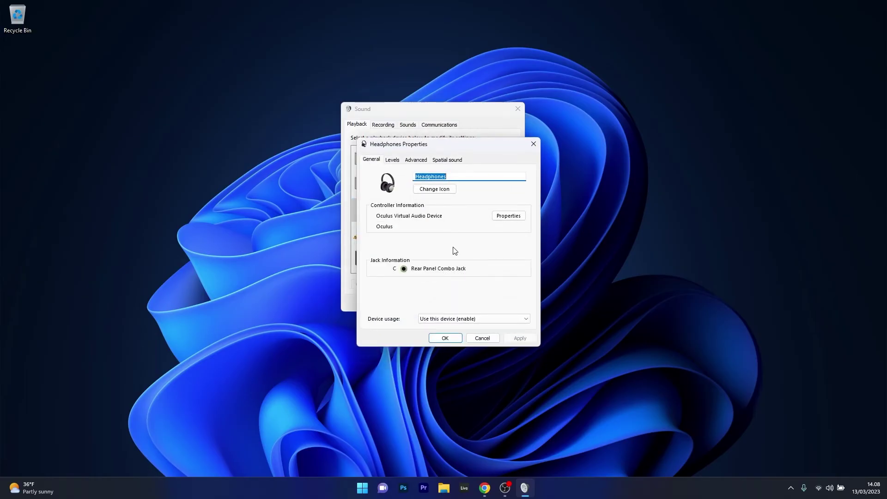
left_click(413, 162)
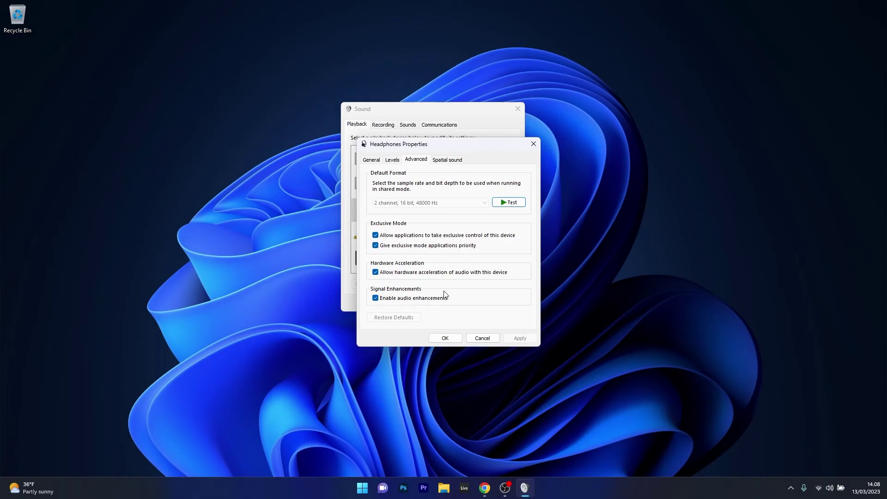
left_click(376, 300)
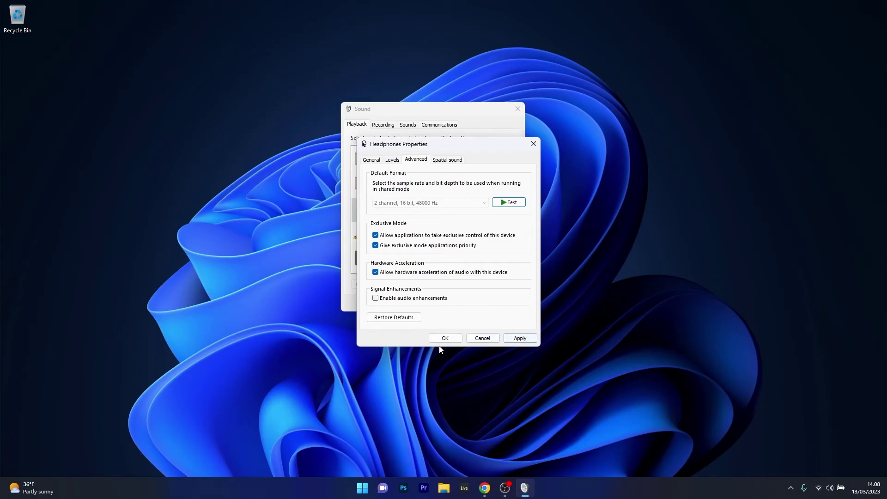
left_click(458, 338)
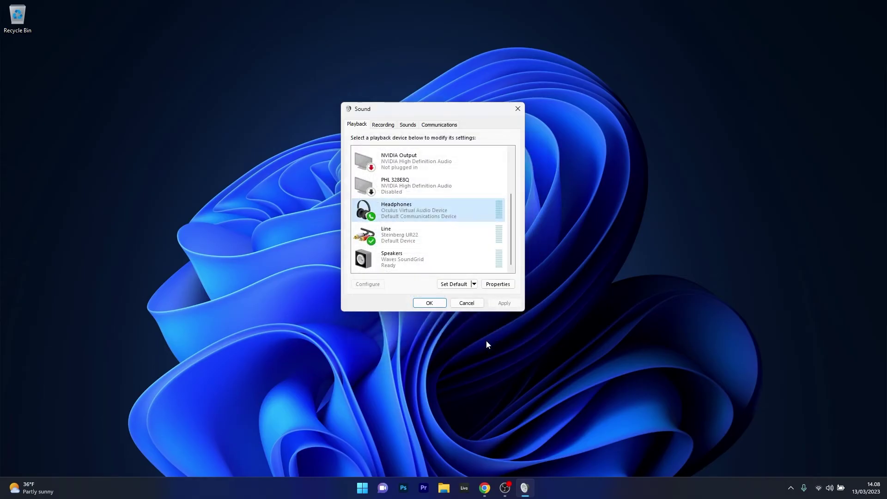
left_click(518, 109)
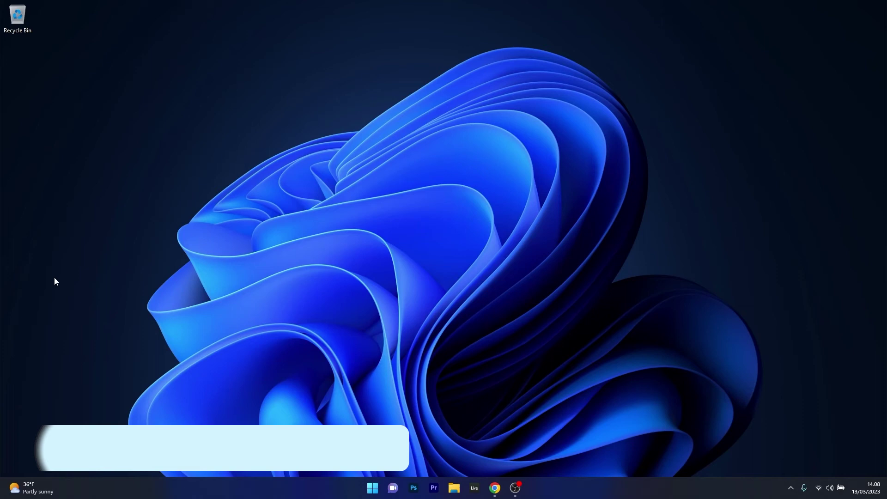
left_click(369, 489)
type("services")
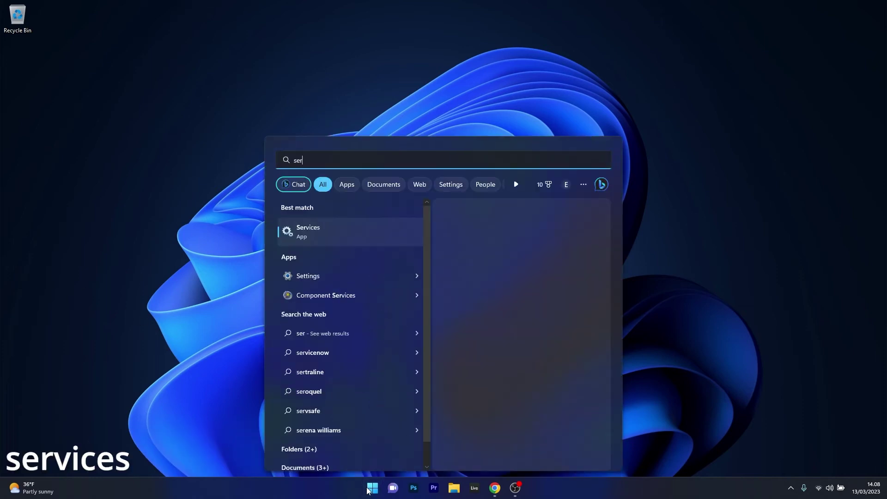
left_click(347, 232)
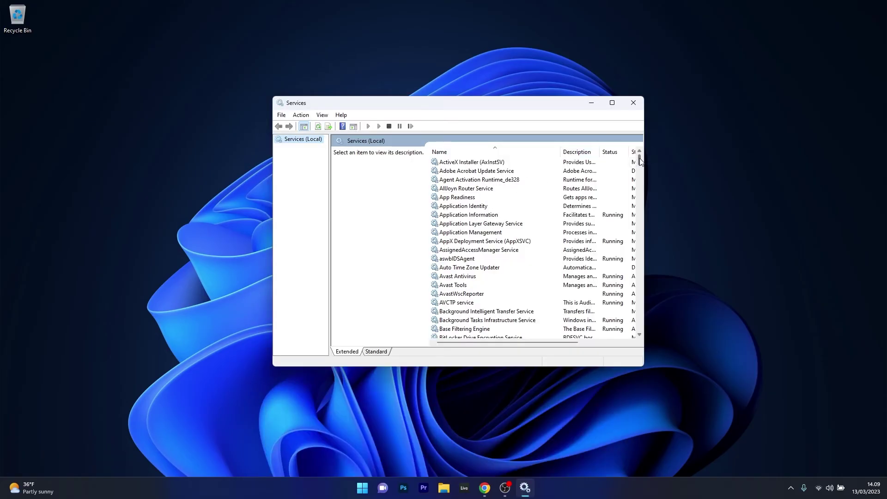
left_click_drag(640, 160, 638, 309)
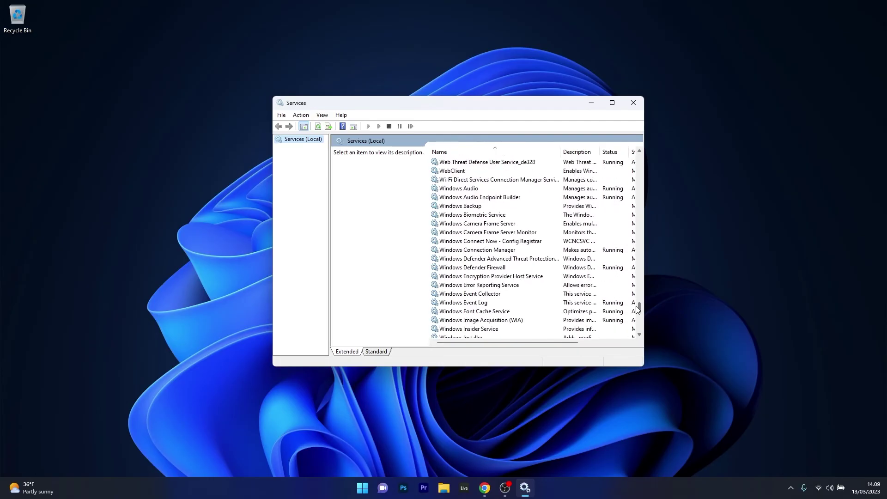
double_click(472, 190)
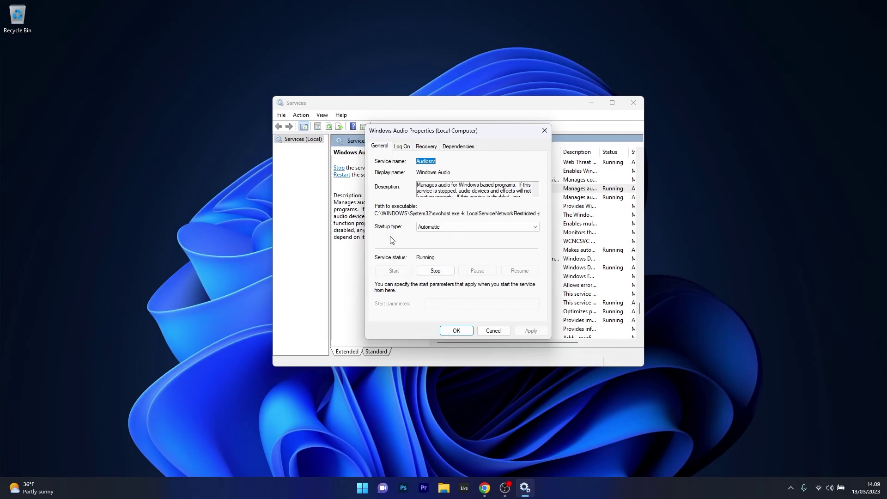
left_click(446, 228)
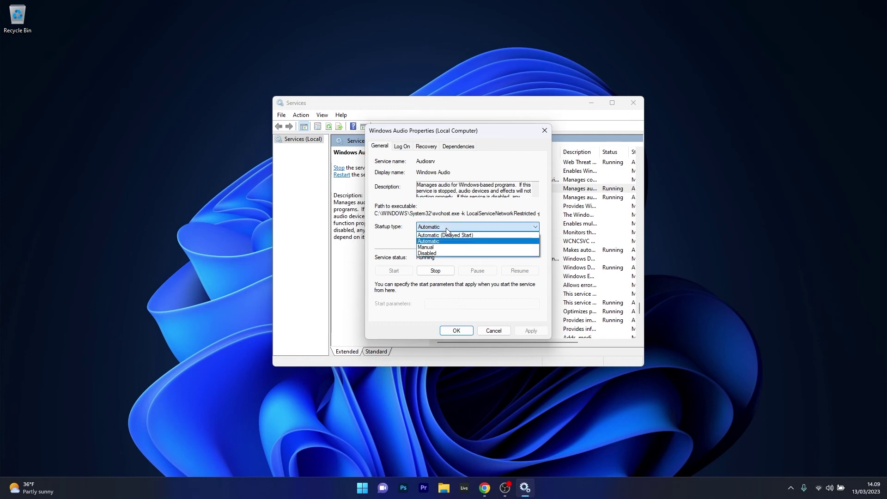
left_click(438, 241)
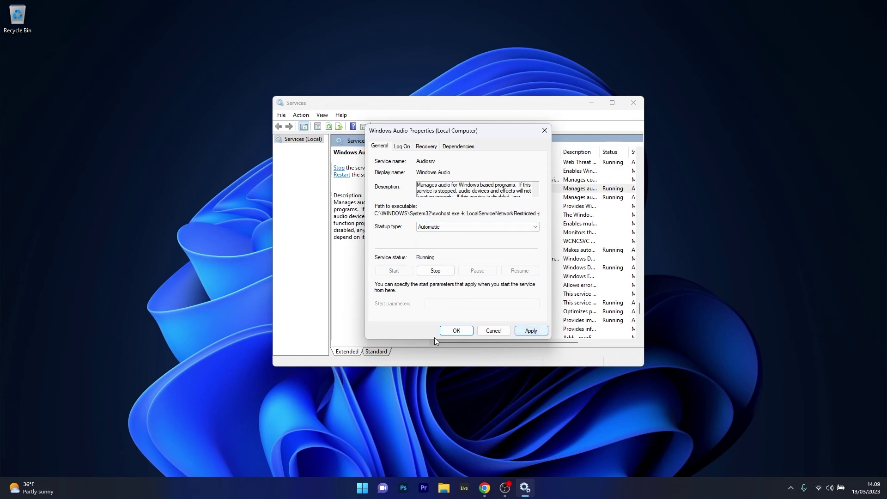
left_click(501, 331)
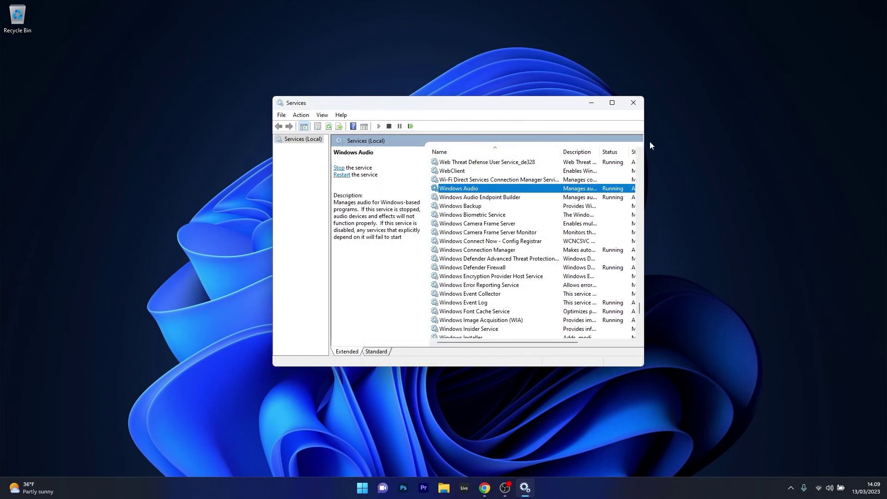
Step: Close Services, then tick the Bluetooth driver in DriverFix and update it automatically
left_click(634, 108)
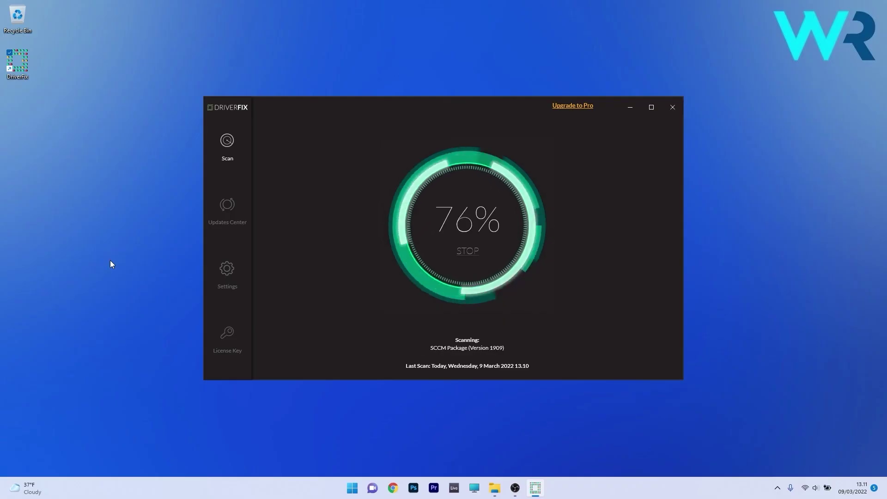
left_click(277, 215)
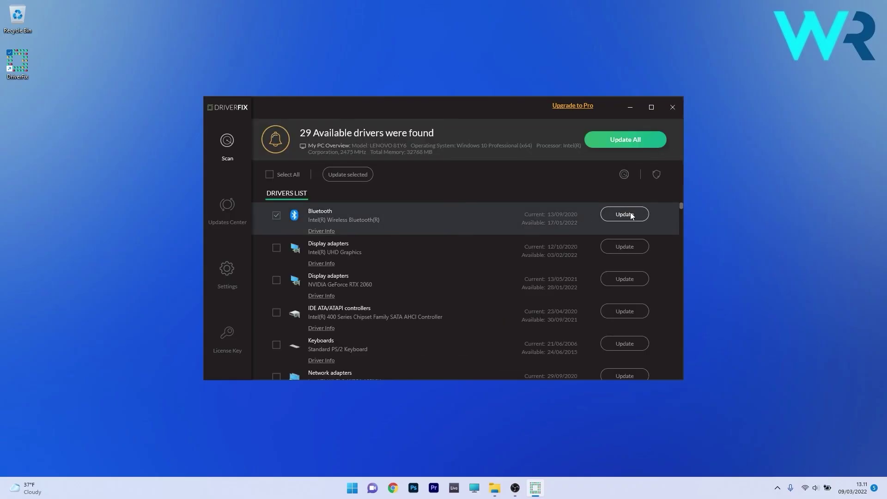
left_click(625, 215)
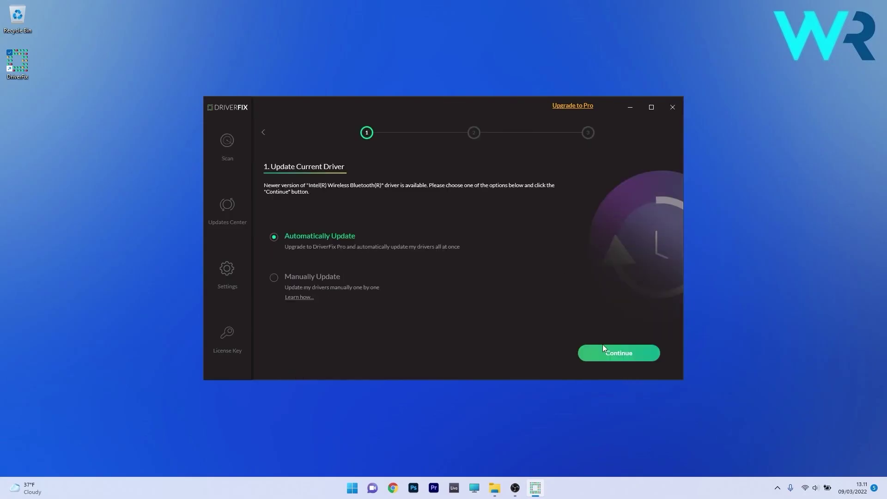
left_click(609, 359)
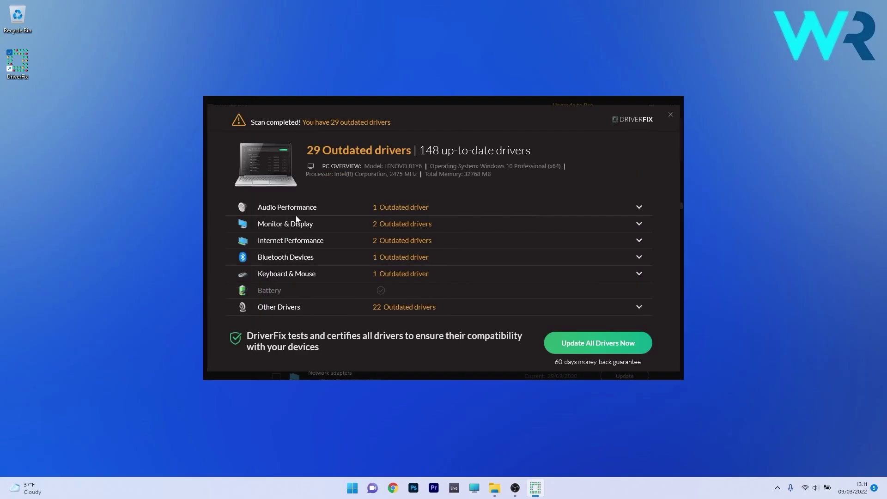